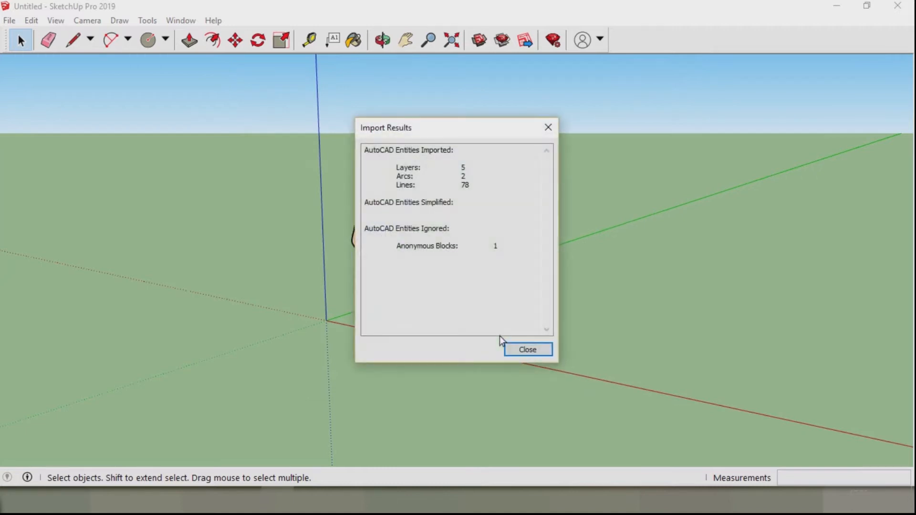
Dismiss the import results and explode the imported floor plan component into separate lines.
click(529, 350)
middle_drag(566, 134, 542, 173)
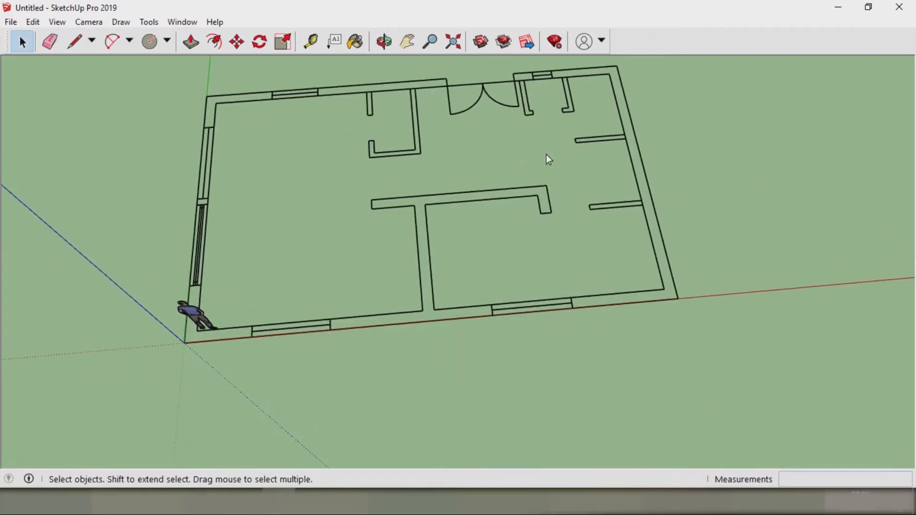
right_click(401, 257)
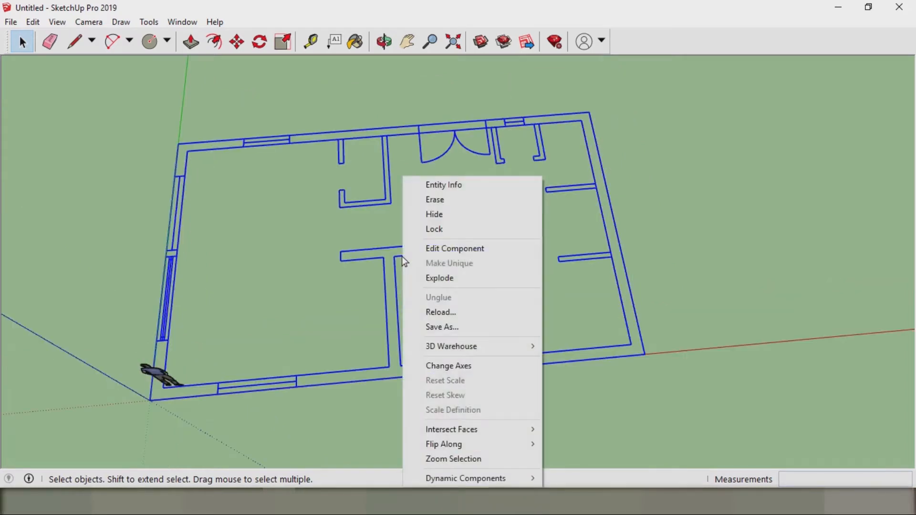
click(470, 284)
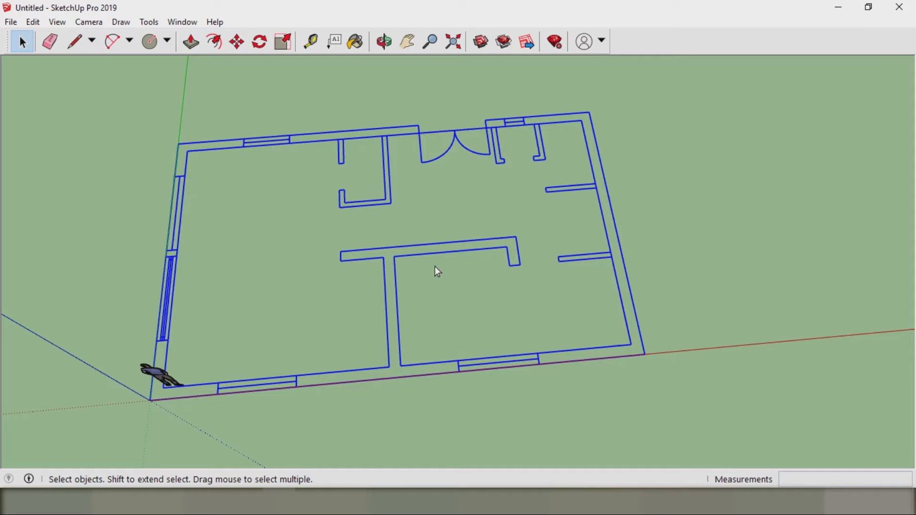
click(469, 269)
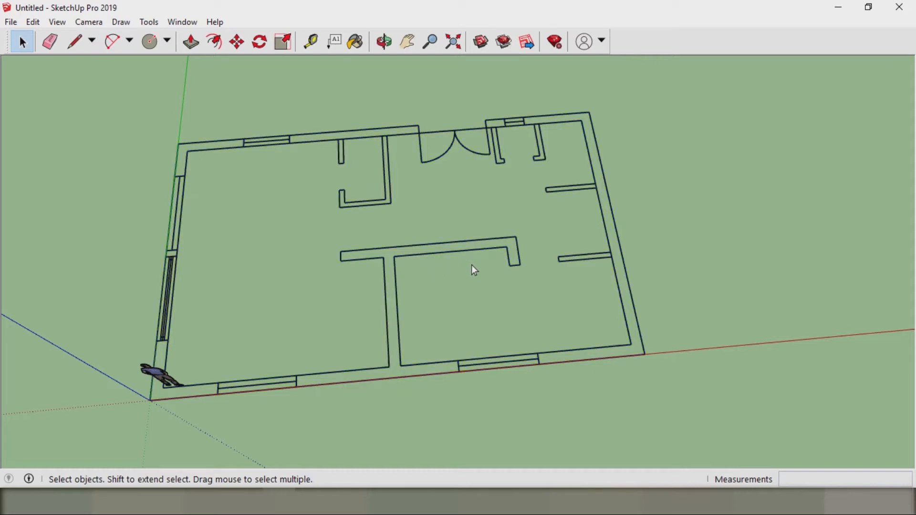
Delete the window and sliding-door lines inside the two openings of the wall along the green axis.
scroll(173, 219, up, 3)
click(176, 222)
key(Delete)
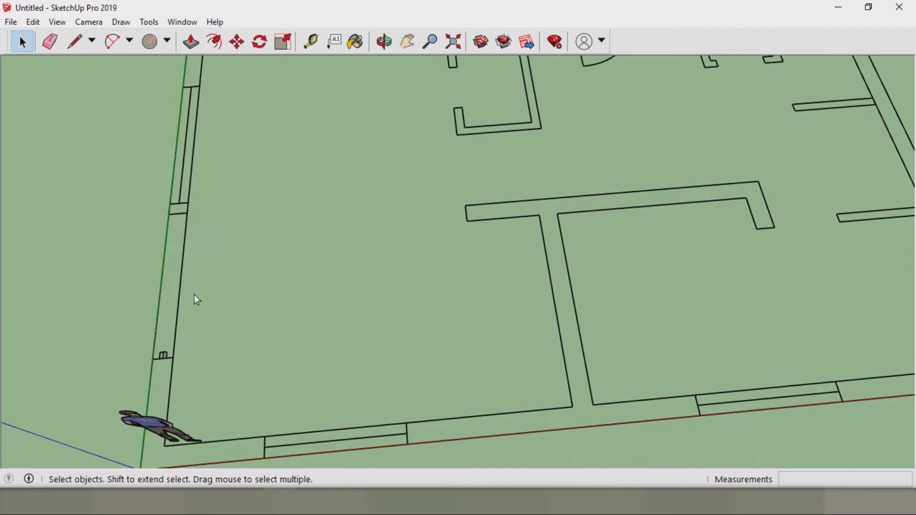
click(158, 354)
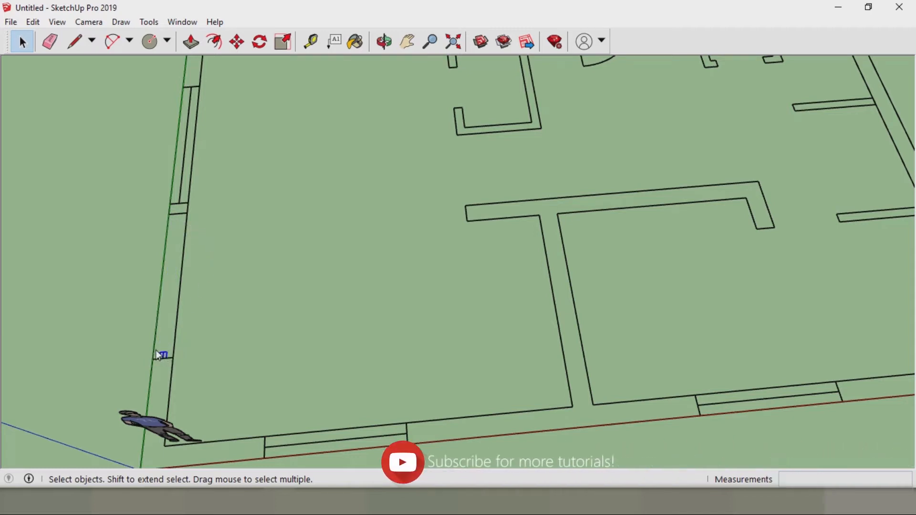
click(182, 191)
key(Delete)
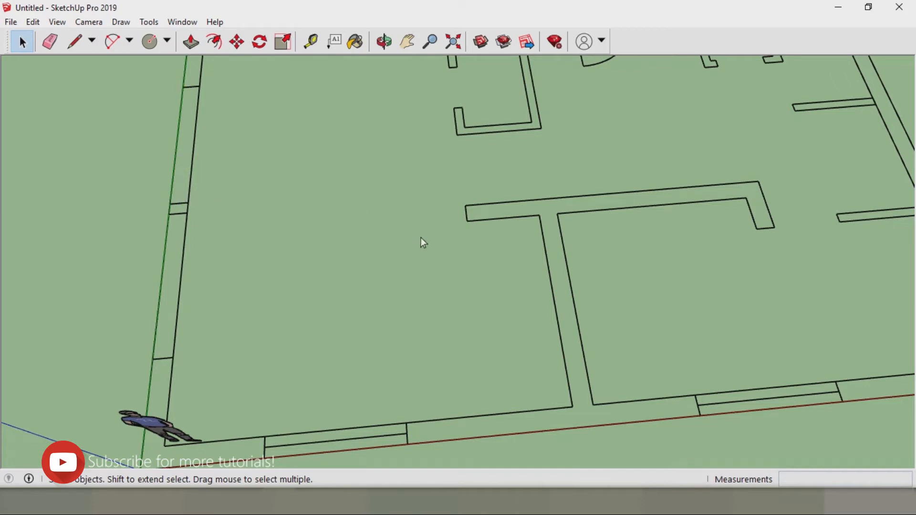
Delete the centre lines of the two windows in the wall along the red axis.
click(376, 439)
key(Delete)
click(739, 408)
key(Delete)
Trace lines over the window jambs of the wall along the red axis to fill the wall outline with faces.
scroll(707, 349, down, 4)
key(l)
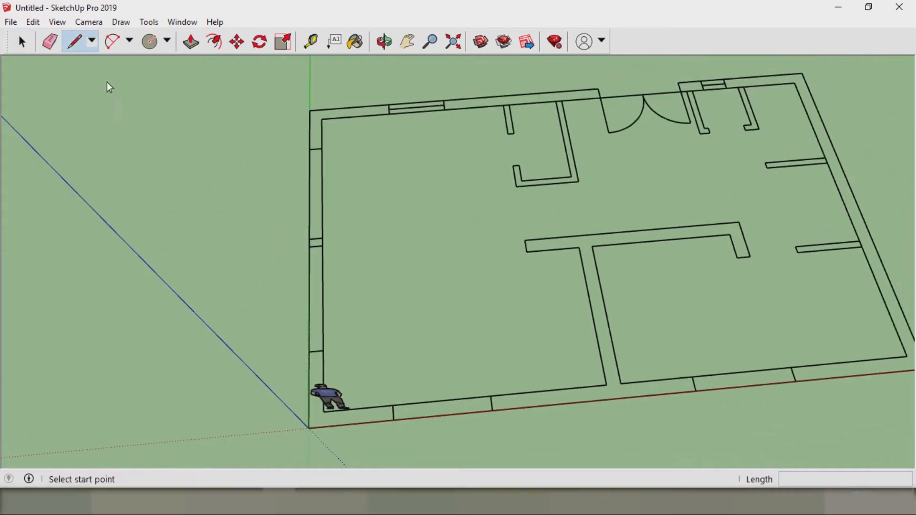
click(392, 406)
click(393, 421)
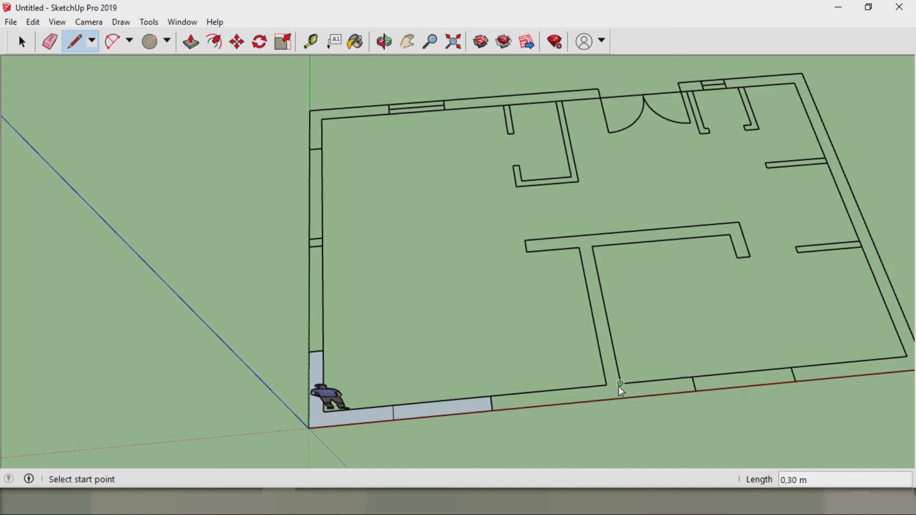
click(693, 378)
click(696, 391)
Trace the short pier between the two openings of the green-axis wall to give it a face.
click(322, 247)
click(322, 238)
key(ctrl+z)
click(309, 247)
click(309, 239)
Trace the outlines of the rear wall, the far outer walls and the closet partitions to fill them with faces.
click(309, 139)
click(311, 112)
click(445, 101)
click(600, 90)
click(702, 82)
click(680, 83)
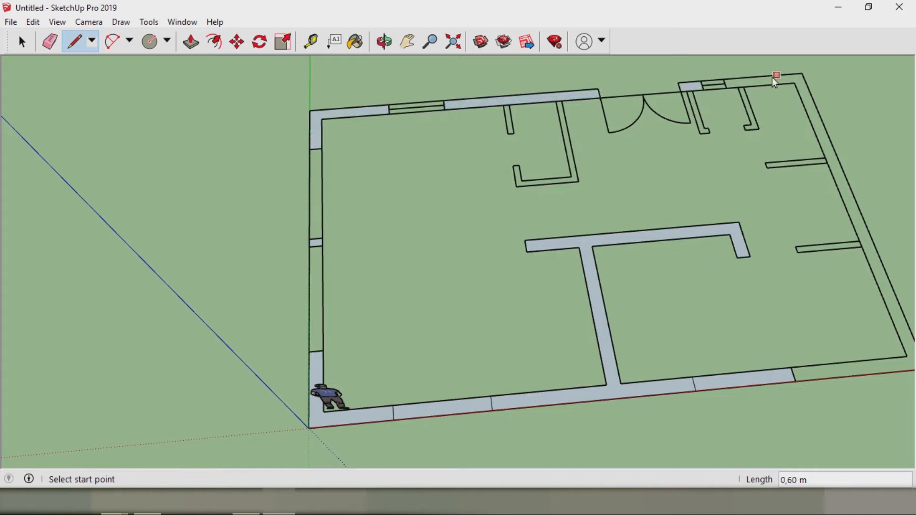
click(802, 74)
click(557, 100)
click(563, 100)
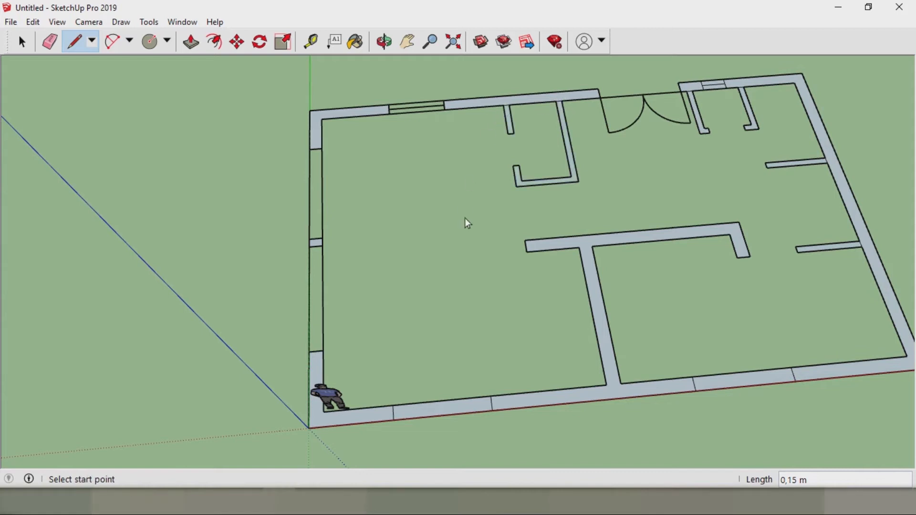
Remove the faces in the red-axis wall's two window openings and extrude the corner wall at the origin 2.80 m.
key(space)
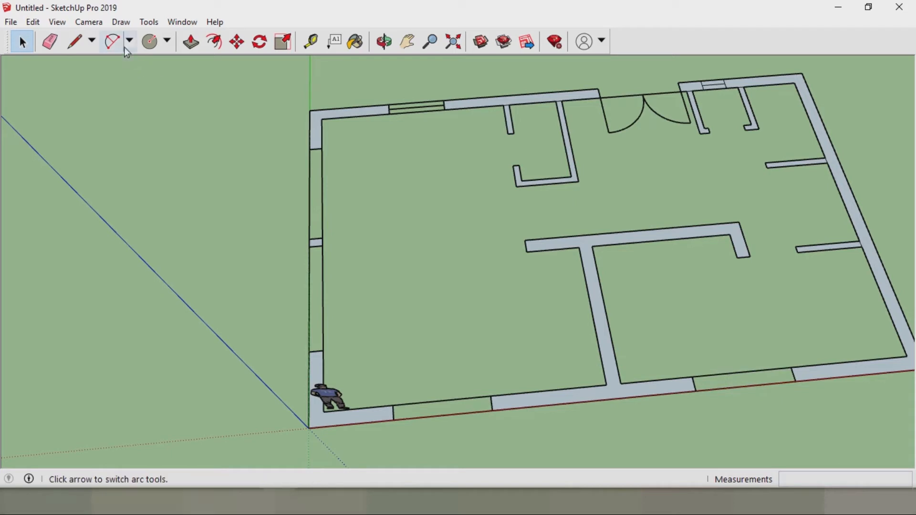
click(199, 47)
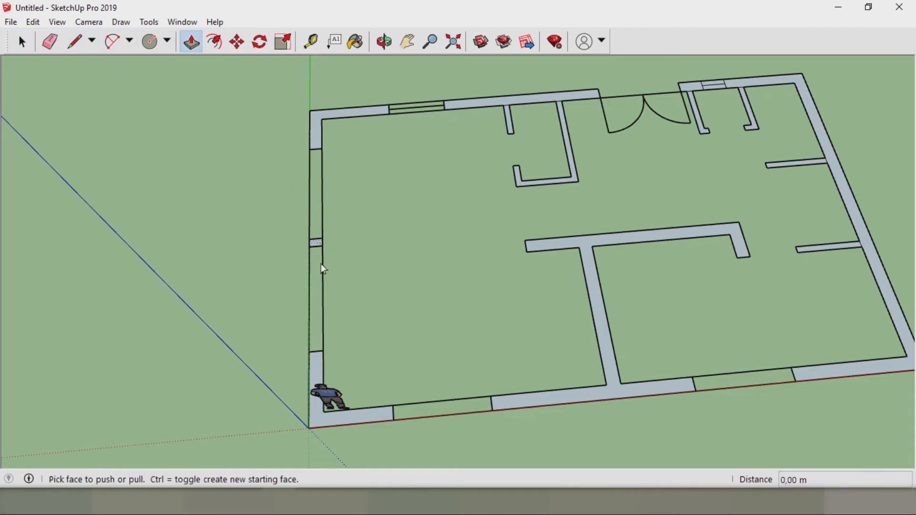
drag(317, 377, 270, 319)
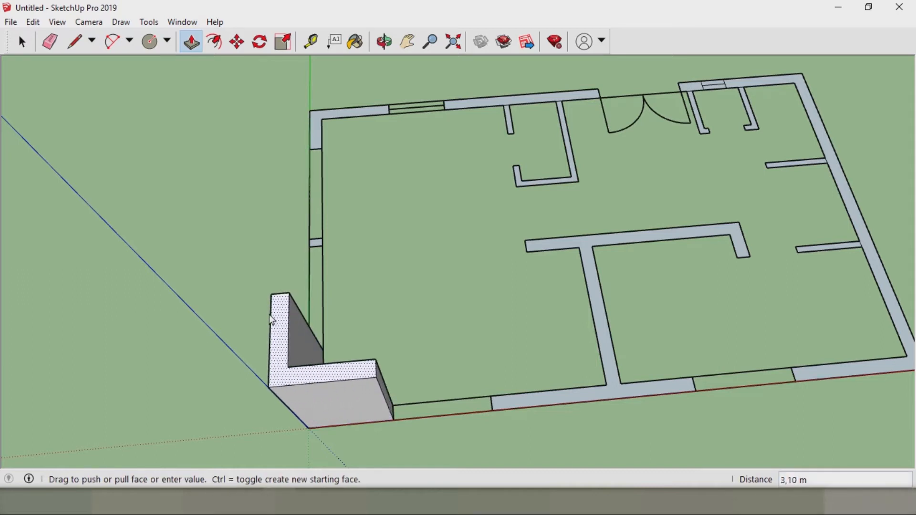
text(2)
text(,80)
key(Return)
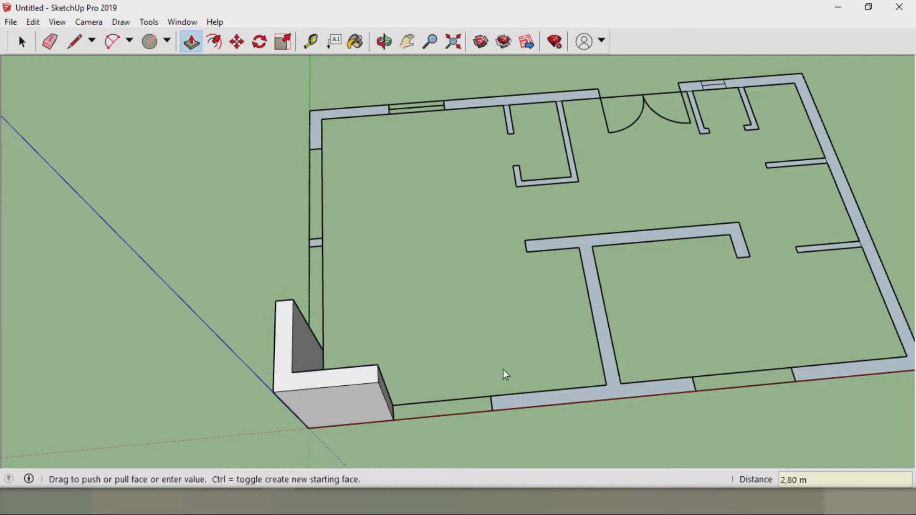
Extrude the front wall with its interior partitions, the pier between the side openings and the rear corner wall 2.80 m.
click(515, 405)
text(2,80)
key(Return)
mouse_move(506, 368)
middle_down()
mouse_move(589, 292)
mouse_move(390, 250)
mouse_move(312, 325)
mouse_move(443, 328)
middle_up()
click(360, 380)
text(2,60)
key(Return)
click(224, 319)
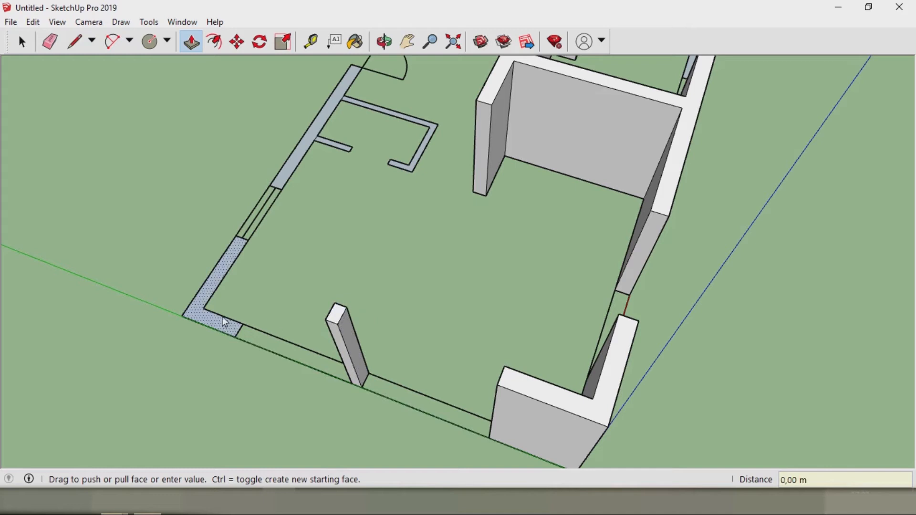
text(2,80)
key(Return)
Extrude the closet walls, the adjoining rear wall segment and the short closet partition to the 2.80 m wall height.
middle_drag(254, 256, 331, 271)
click(331, 327)
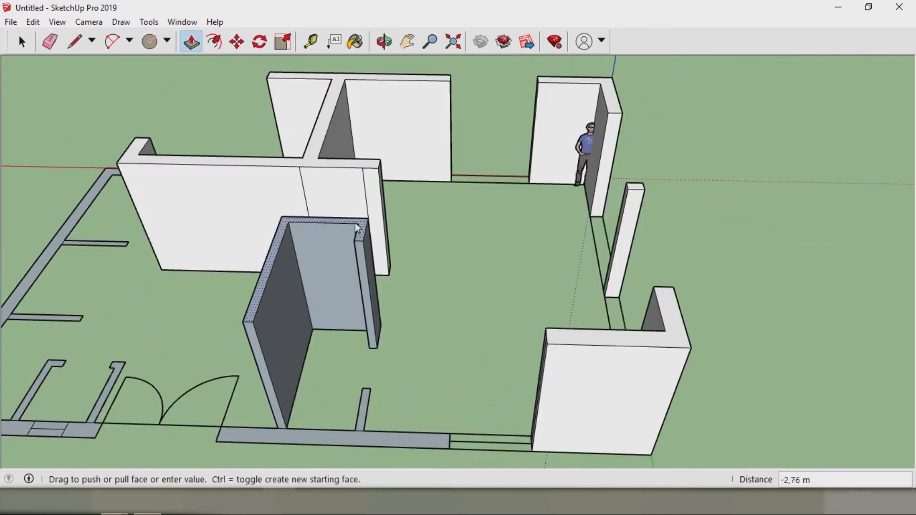
click(380, 168)
click(277, 434)
click(252, 314)
middle_drag(253, 314, 155, 310)
click(305, 281)
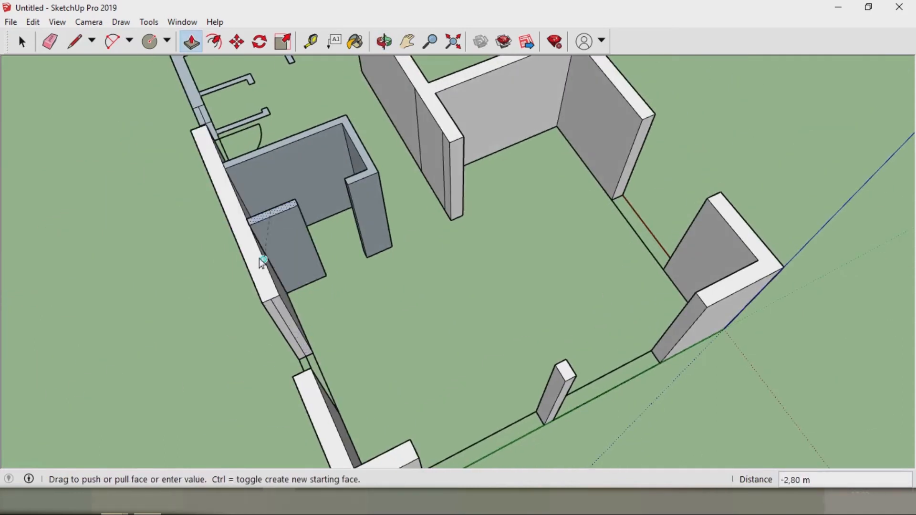
click(259, 259)
Extrude the short rear wall segment on the other side of the double door and its hooked partition to 2.80 m.
scroll(188, 303, down, 2)
middle_drag(81, 246, 196, 267)
click(168, 368)
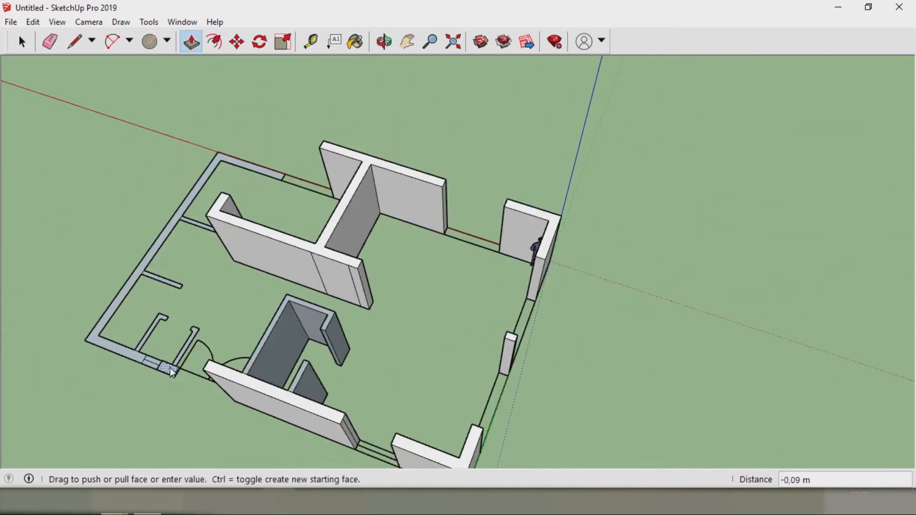
click(211, 367)
click(193, 342)
click(133, 329)
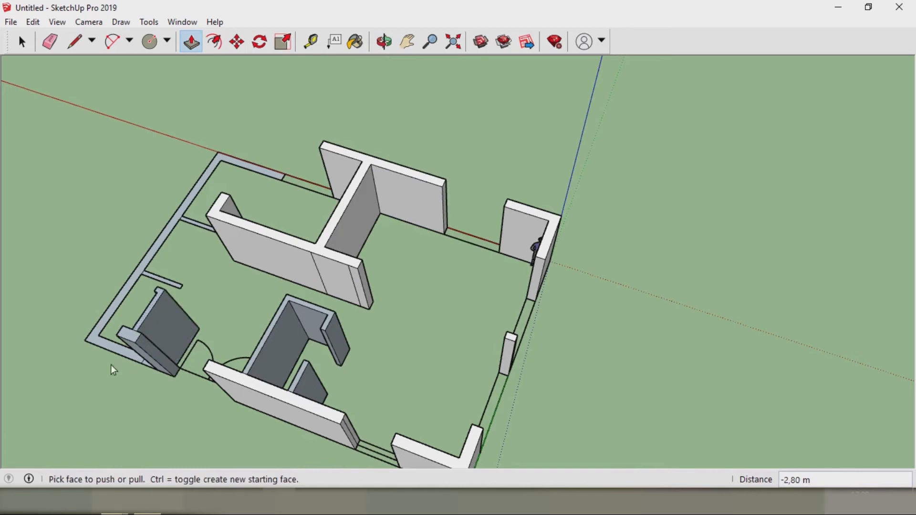
Extrude the remaining outer wall, its two side partitions and the second hooked partition to the height of the other walls.
click(125, 356)
click(123, 332)
click(160, 279)
click(209, 222)
click(202, 226)
click(148, 174)
middle_drag(366, 330, 746, 287)
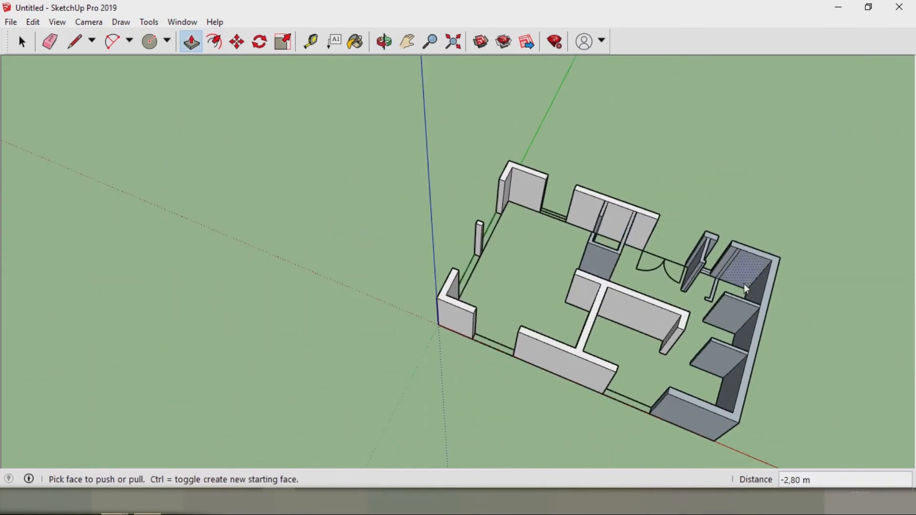
click(714, 282)
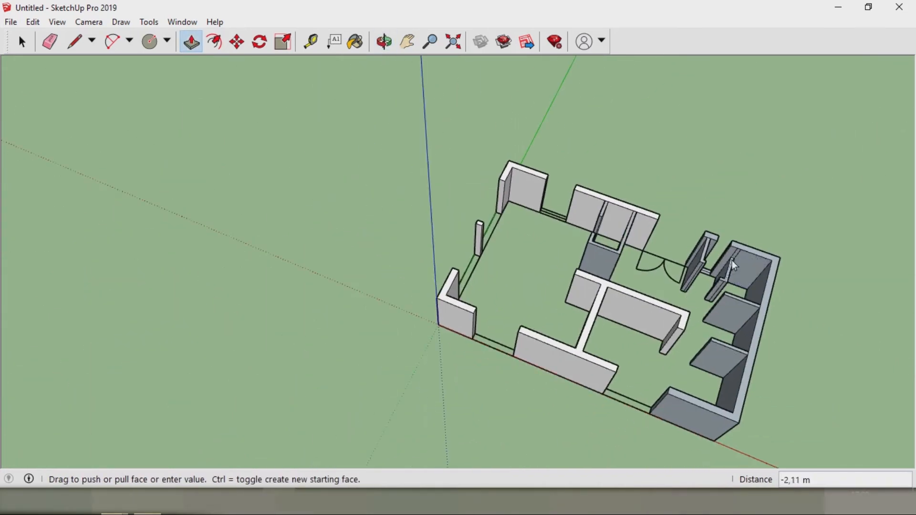
click(732, 261)
Erase the stray edges on the ends of the two hooked partitions and the centre lines of the rear windows.
key(space)
scroll(759, 304, up, 5)
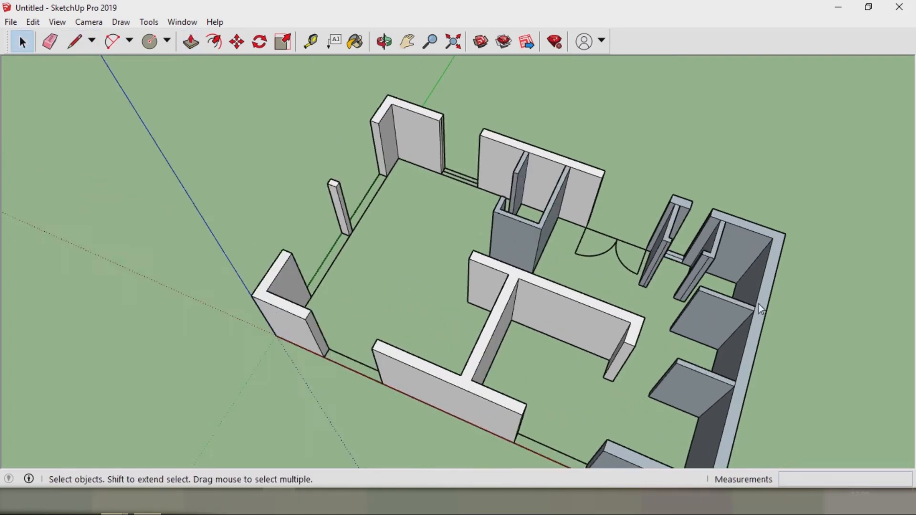
click(49, 42)
scroll(674, 295, up, 2)
scroll(673, 295, up, 8)
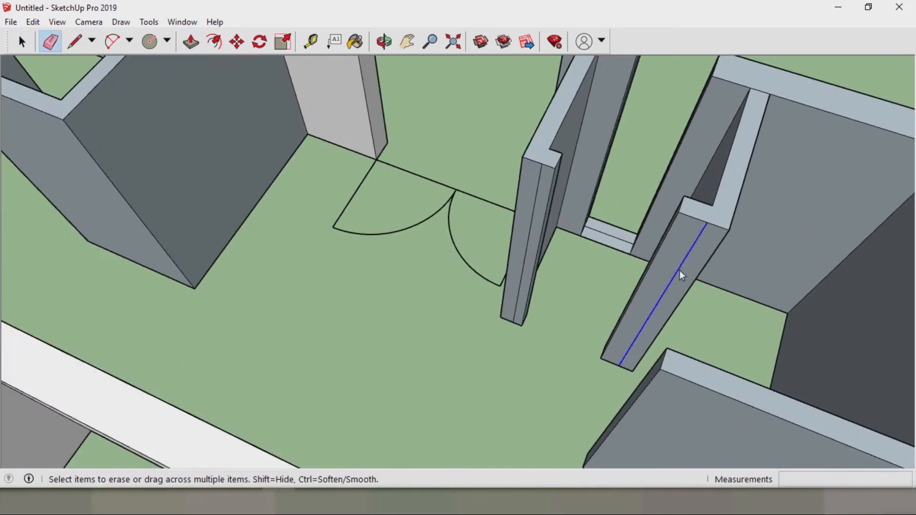
click(682, 276)
scroll(532, 272, down, 1)
scroll(533, 277, down, 2)
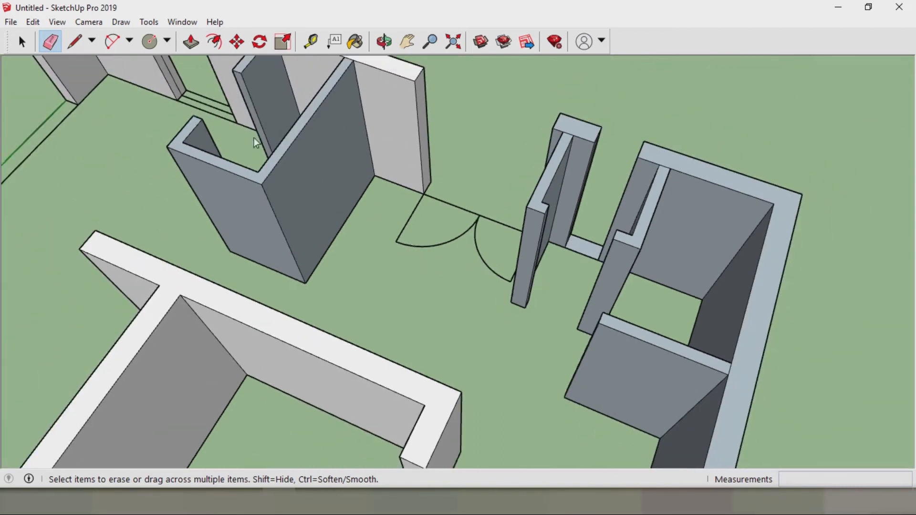
click(206, 106)
Erase the double door's swing arcs, leaf lines and threshold line from the rear entrance.
middle_drag(164, 177, 430, 251)
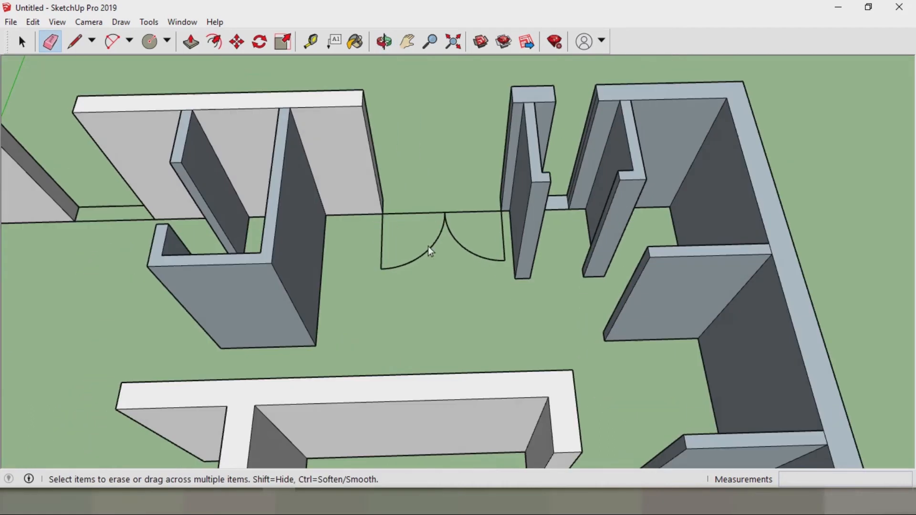
drag(432, 276, 384, 249)
drag(504, 236, 452, 250)
click(414, 215)
Erase the two leftover vertical edges on the long face of the central interior wall.
mouse_move(292, 225)
middle_down()
mouse_move(229, 224)
mouse_move(253, 196)
mouse_move(640, 177)
middle_up()
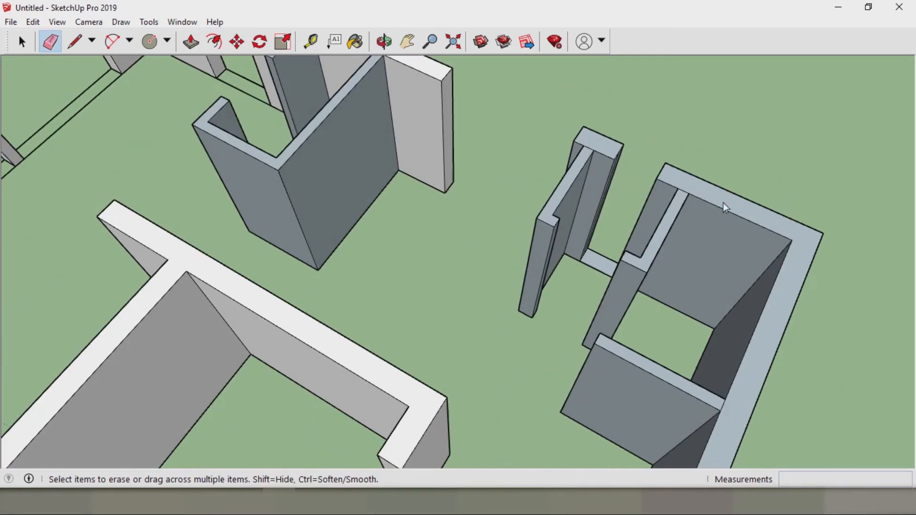
middle_drag(758, 199, 282, 260)
click(407, 41)
mouse_move(179, 183)
mouse_down()
mouse_move(396, 182)
mouse_move(285, 185)
mouse_up()
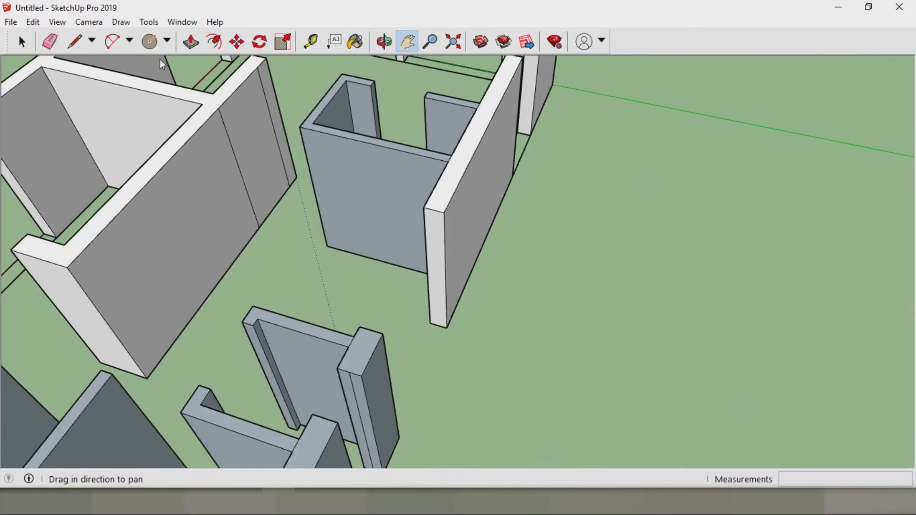
click(49, 42)
click(238, 170)
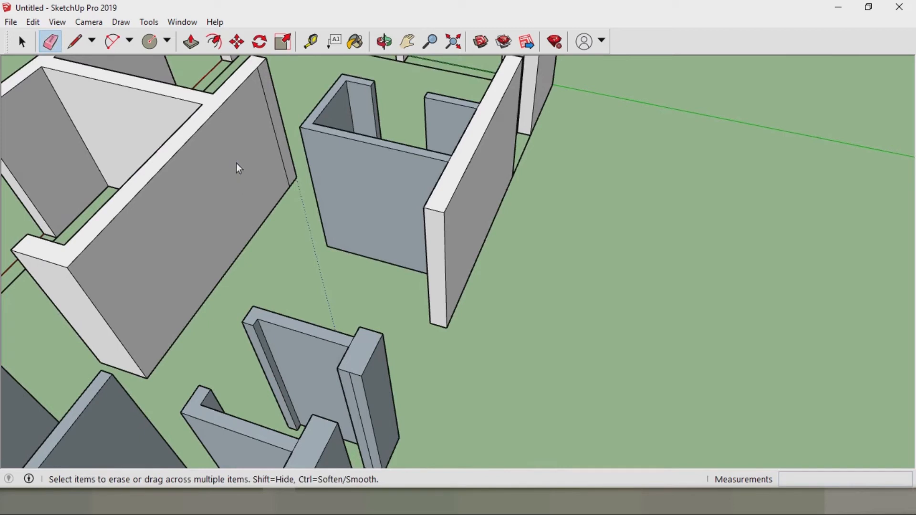
click(272, 122)
Draw lines across the base of the two openings in the long front wall to close their sill faces.
mouse_move(179, 185)
middle_down()
mouse_move(327, 252)
mouse_move(290, 290)
middle_up()
middle_drag(363, 282, 741, 298)
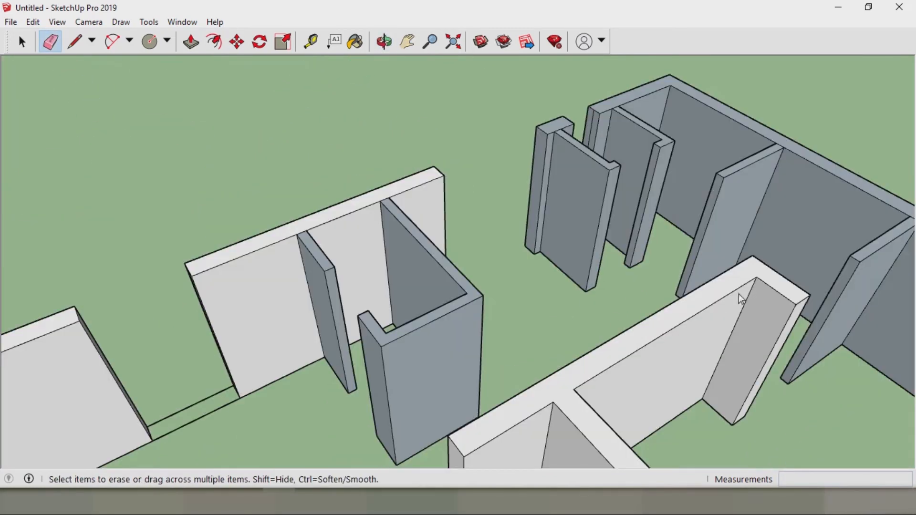
click(407, 41)
drag(686, 377, 694, 158)
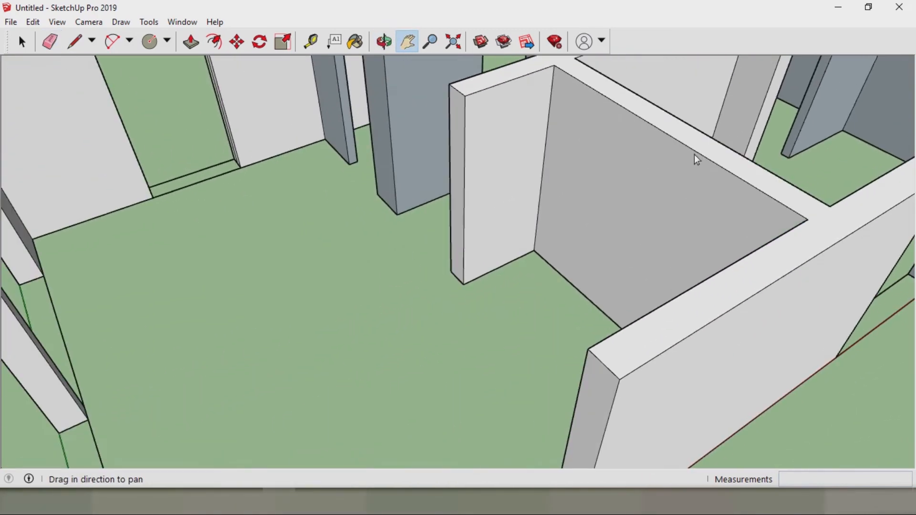
scroll(535, 372, down, 5)
middle_drag(296, 394, 21, 92)
click(80, 48)
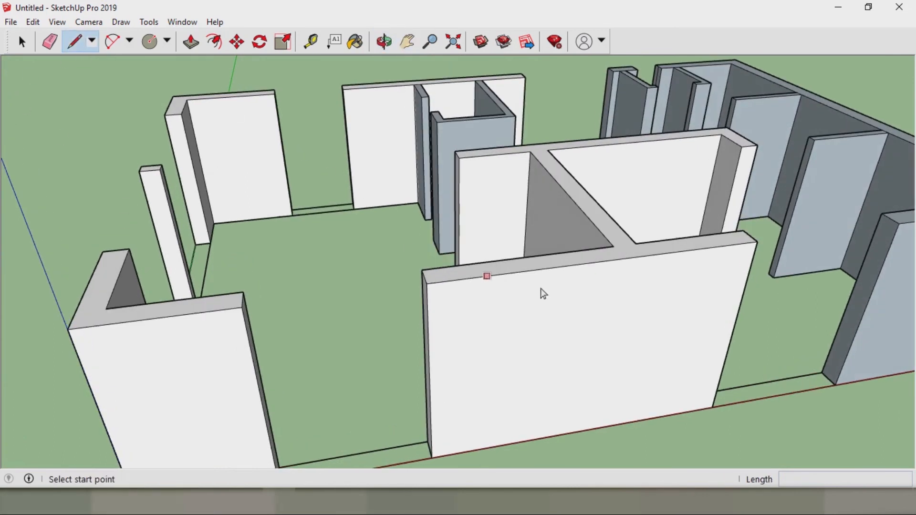
click(835, 386)
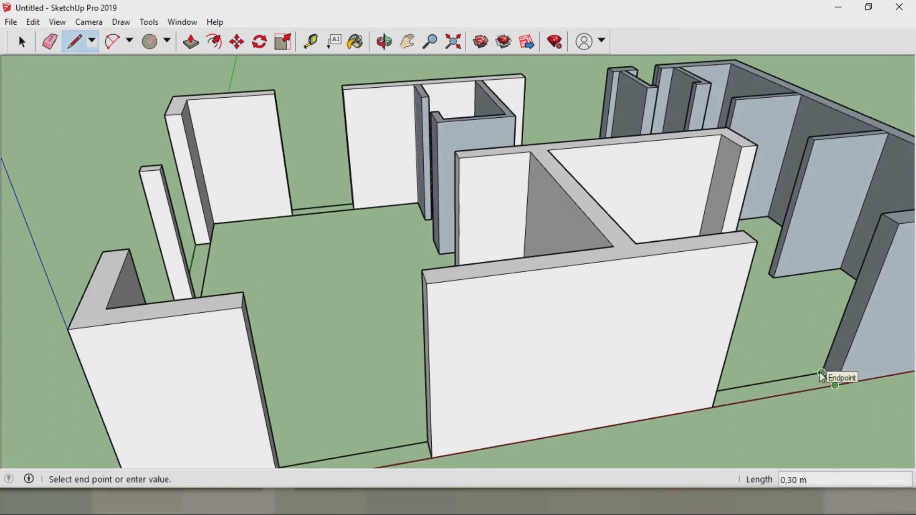
click(713, 408)
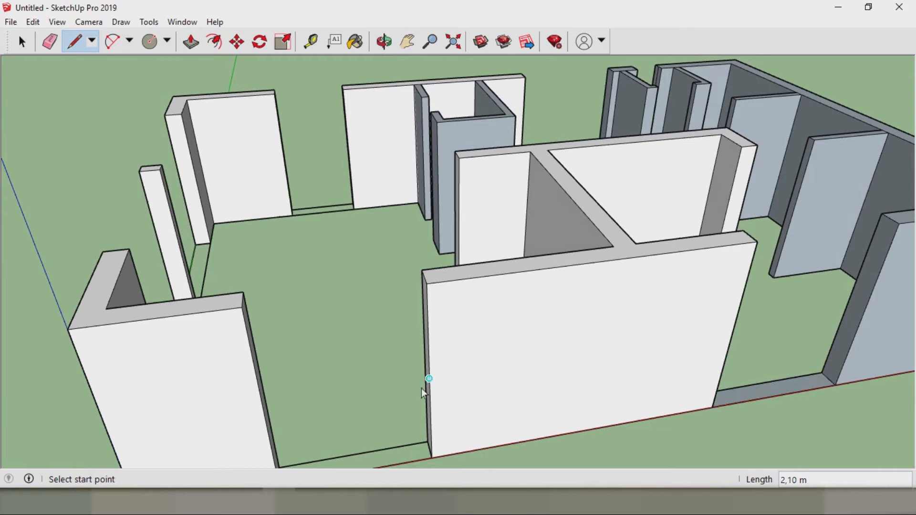
middle_drag(204, 331, 142, 272)
click(182, 378)
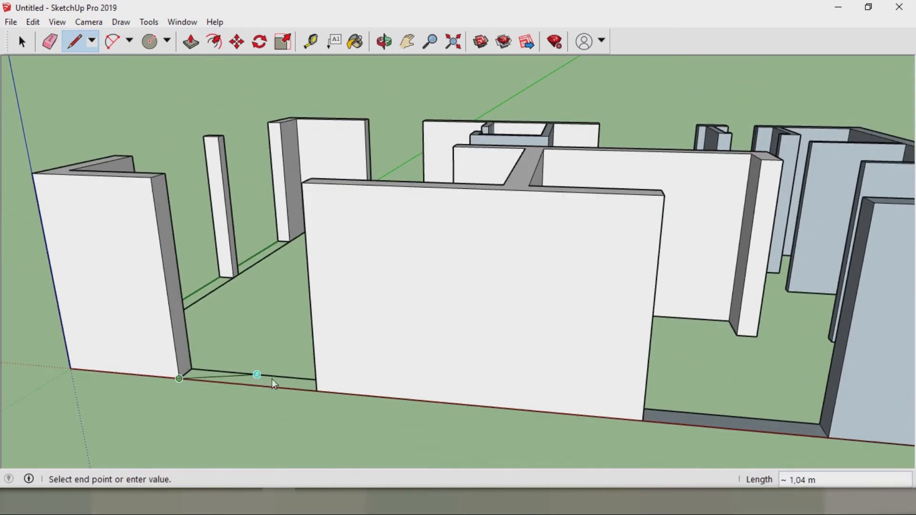
click(317, 391)
Draw closing lines at the base of the window openings in the short side wall and the long rear wall to form sill faces.
middle_drag(236, 349, 495, 369)
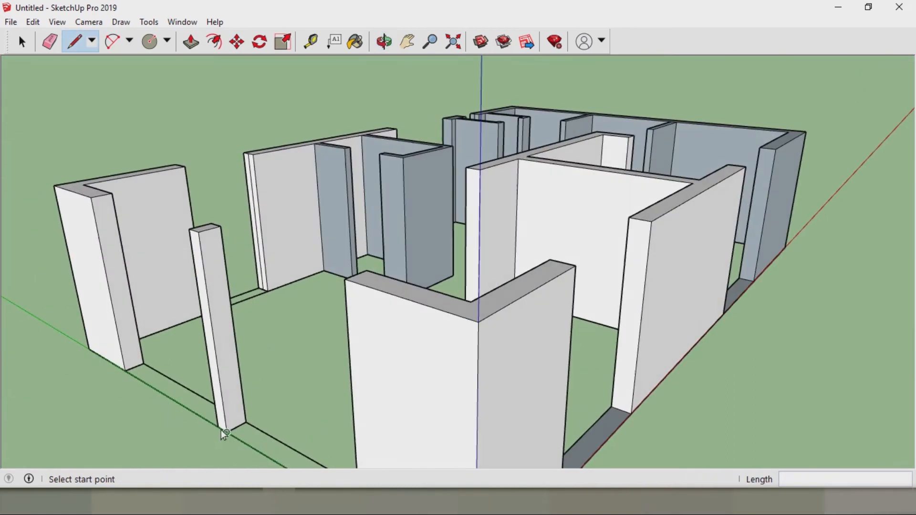
click(217, 431)
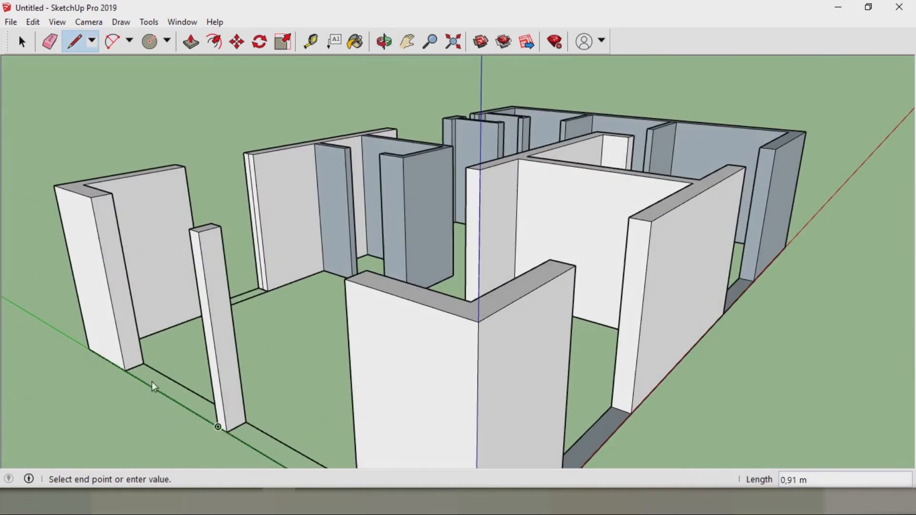
click(157, 375)
middle_drag(124, 373, 543, 394)
click(536, 440)
click(731, 425)
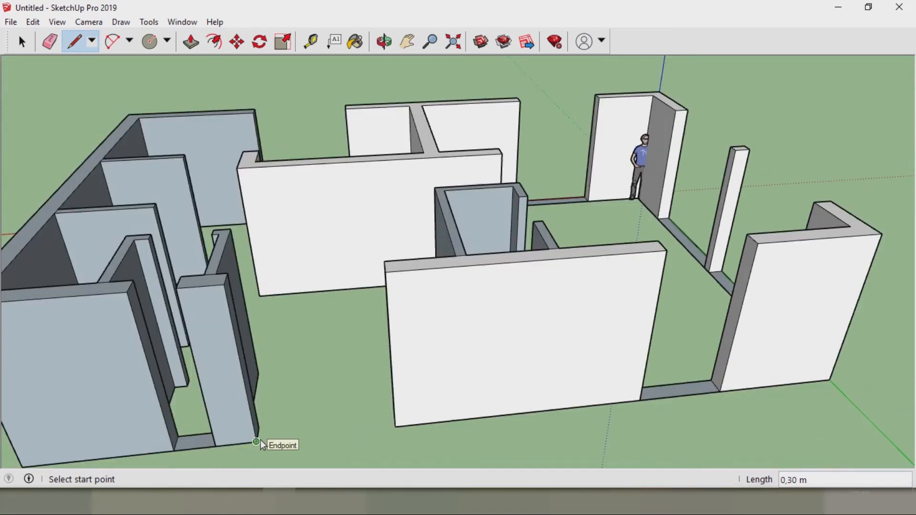
Draw a line between the two inner corners along the long rear wall to create the house's floor face.
click(407, 41)
mouse_move(477, 229)
middle_down()
mouse_move(619, 238)
mouse_move(791, 338)
mouse_move(754, 312)
mouse_move(137, 257)
mouse_move(334, 212)
mouse_move(712, 222)
mouse_move(783, 241)
mouse_move(670, 212)
mouse_move(294, 316)
mouse_move(730, 364)
mouse_move(265, 128)
middle_up()
key(e)
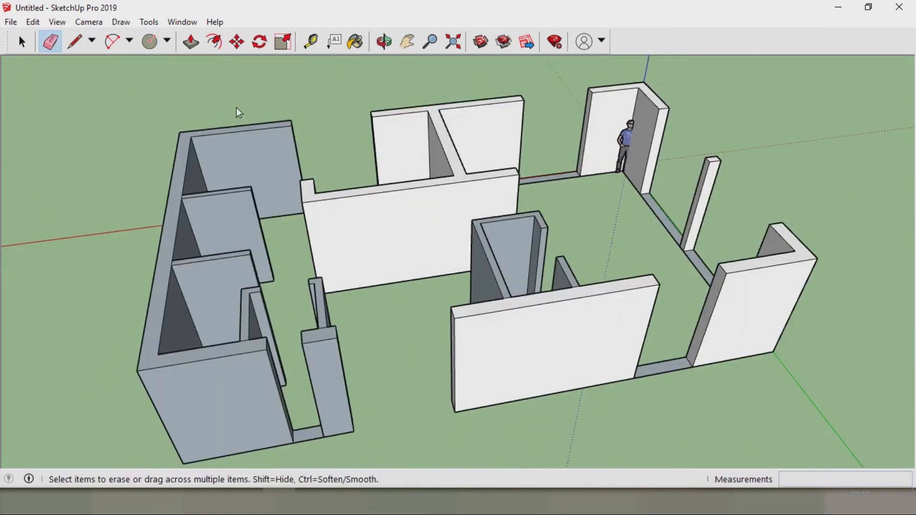
key(l)
middle_drag(219, 198, 220, 154)
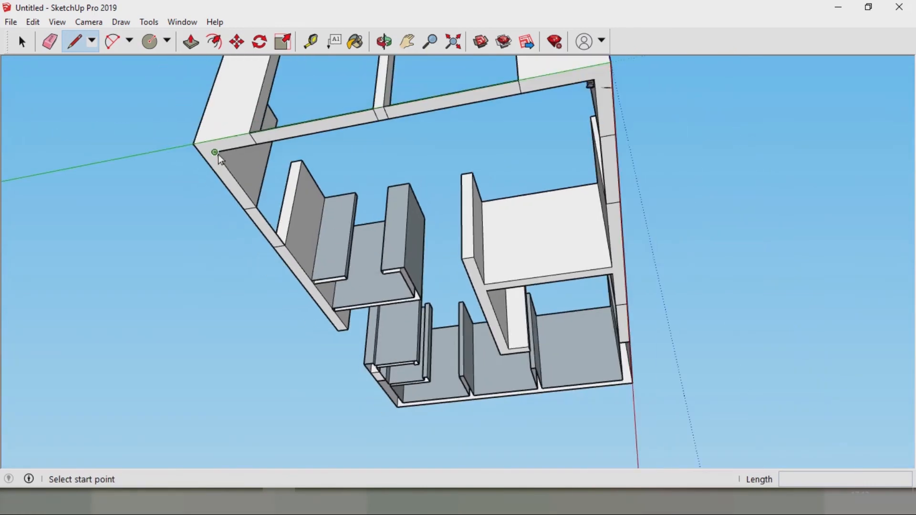
click(219, 153)
click(407, 402)
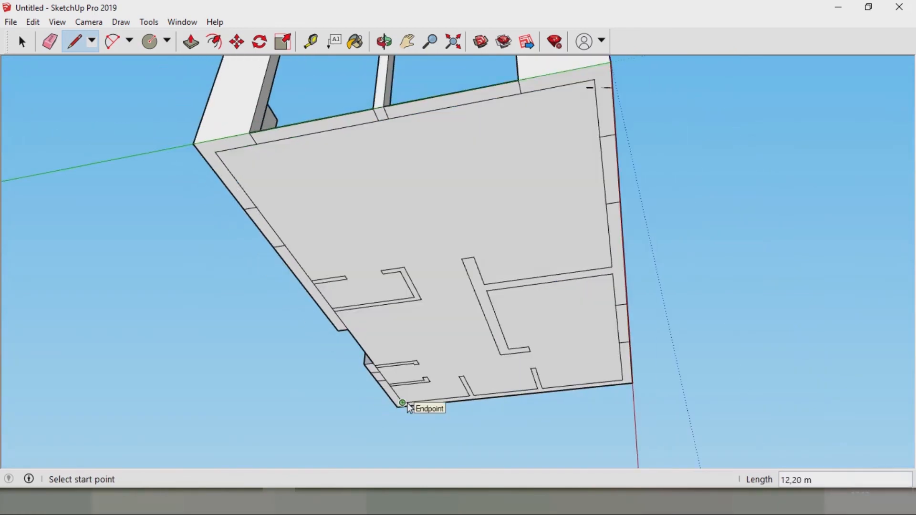
Draw a line along the outer edge of the rear entrance opening to close its threshold face.
scroll(408, 402, down, 3)
click(407, 42)
drag(406, 167, 676, 344)
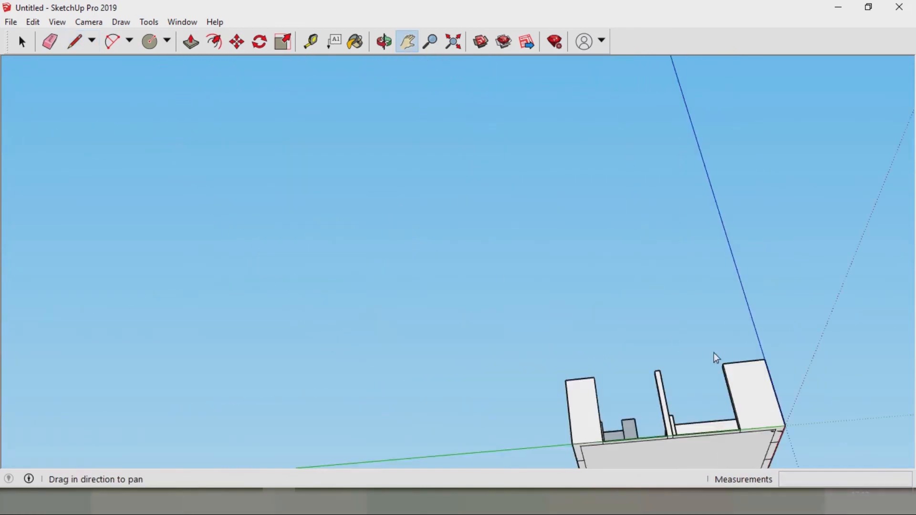
middle_drag(697, 301, 444, 357)
scroll(443, 356, up, 5)
click(74, 42)
click(191, 331)
click(279, 255)
scroll(236, 252, down, 1)
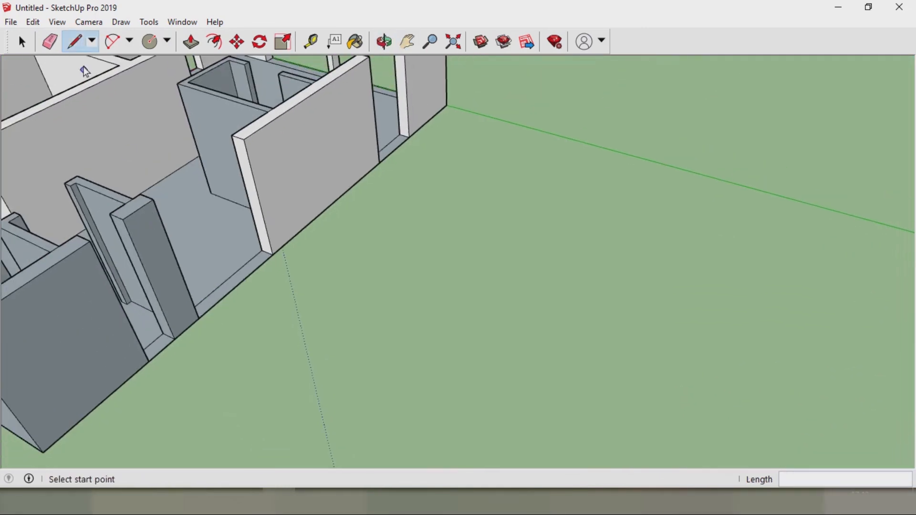
Extrude the narrow rear window's sill face 1.70 m and the wider rear window's sill face 1.20 m.
click(191, 42)
drag(155, 349, 144, 310)
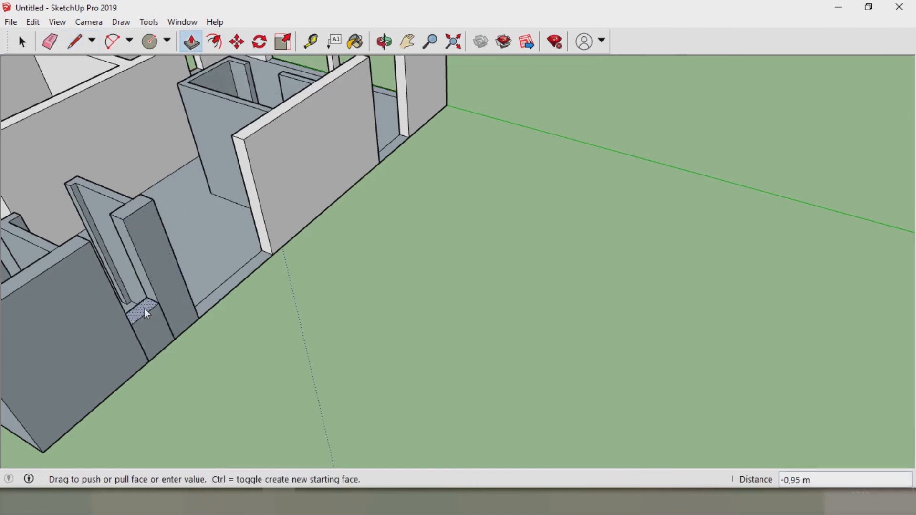
text(170)
key(Return)
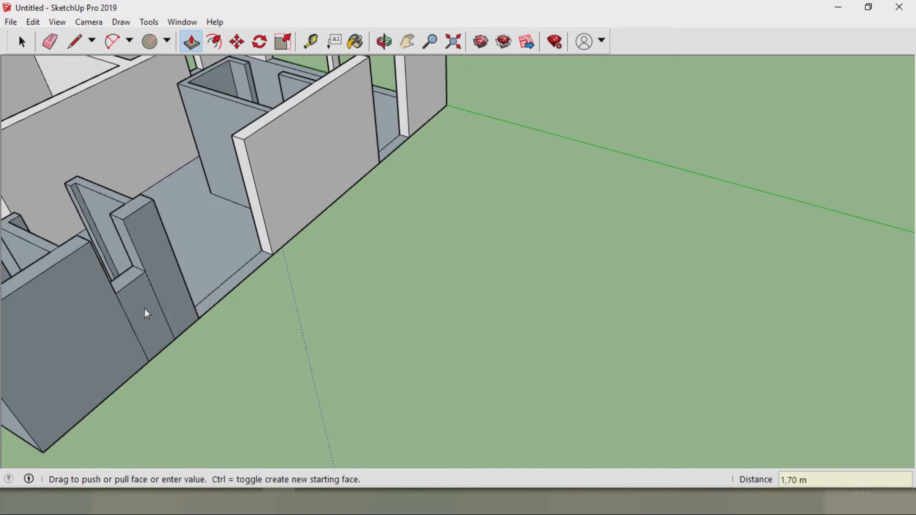
click(397, 151)
text(1,2)
key(Return)
Extrude the window sill faces on both sides of the slim post in the short side wall to 1 m.
middle_drag(388, 120, 76, 167)
shift+middle_drag(618, 99, 259, 84)
click(456, 296)
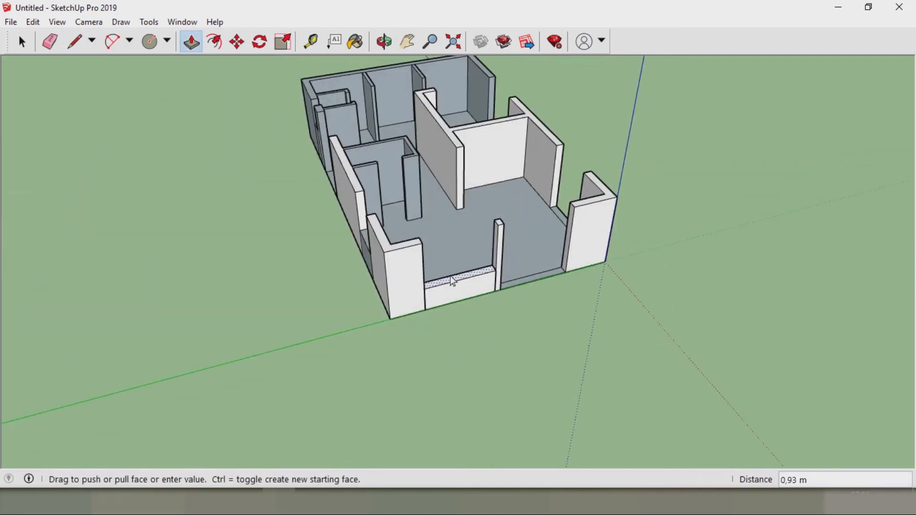
text(1)
key(Return)
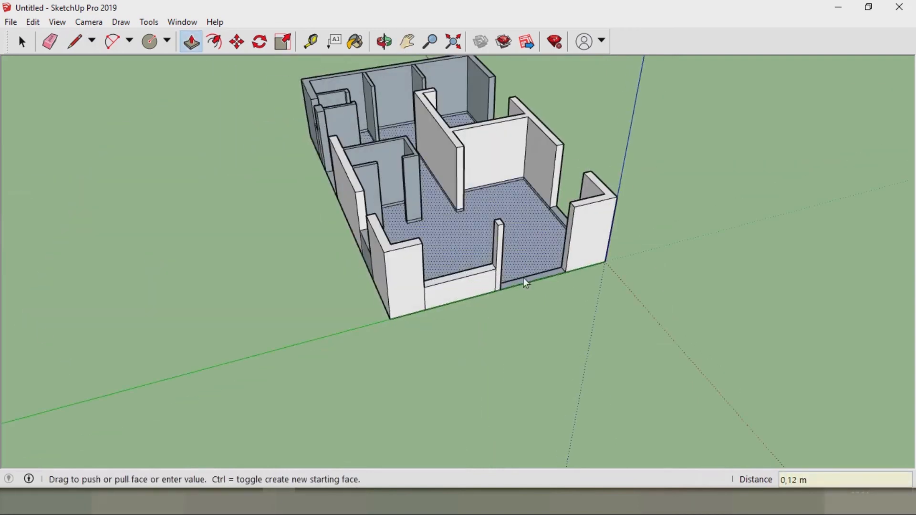
Extrude the sill faces of the two openings in the long front wall to 1.00 m.
middle_drag(594, 237, 236, 222)
click(511, 288)
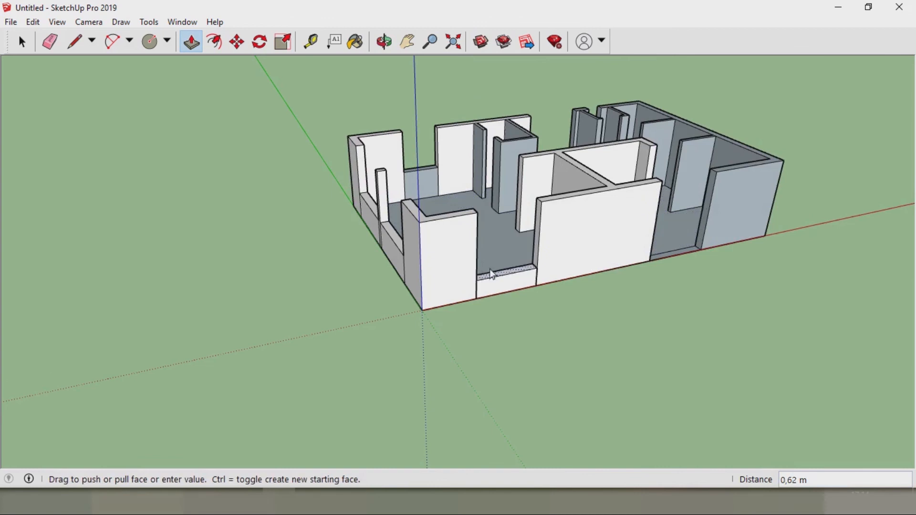
click(511, 263)
middle_drag(683, 255, 598, 289)
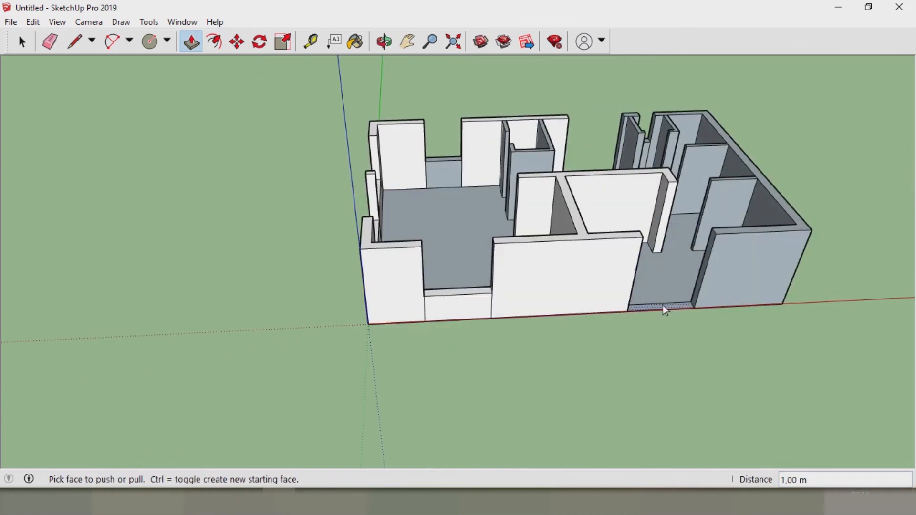
mouse_move(703, 270)
middle_down()
mouse_move(353, 256)
mouse_move(529, 279)
mouse_move(120, 145)
middle_up()
Erase the vertical seam edges beneath the two openings on the long front wall's outer face.
key(e)
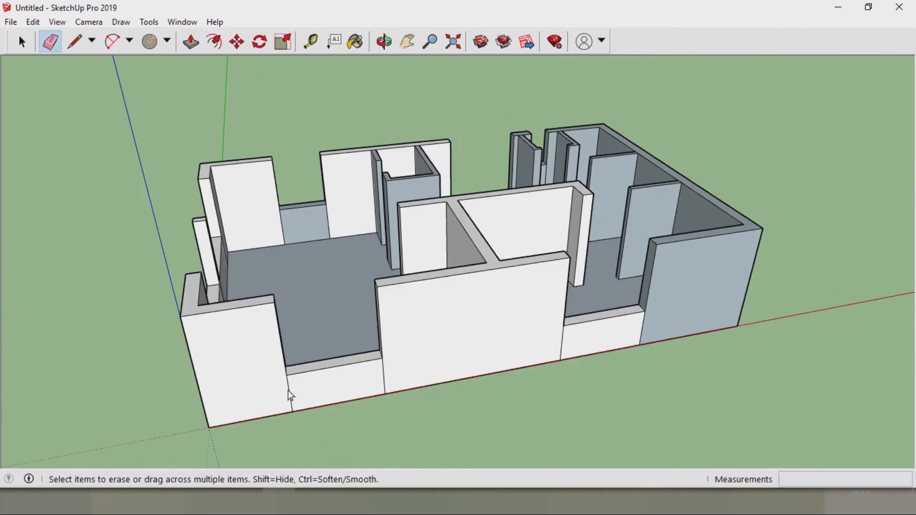
click(384, 380)
click(562, 342)
click(642, 329)
Erase the vertical seam edges beneath the two windows on the long rear wall's outer face.
middle_drag(365, 309, 589, 317)
middle_drag(335, 388, 591, 364)
click(587, 361)
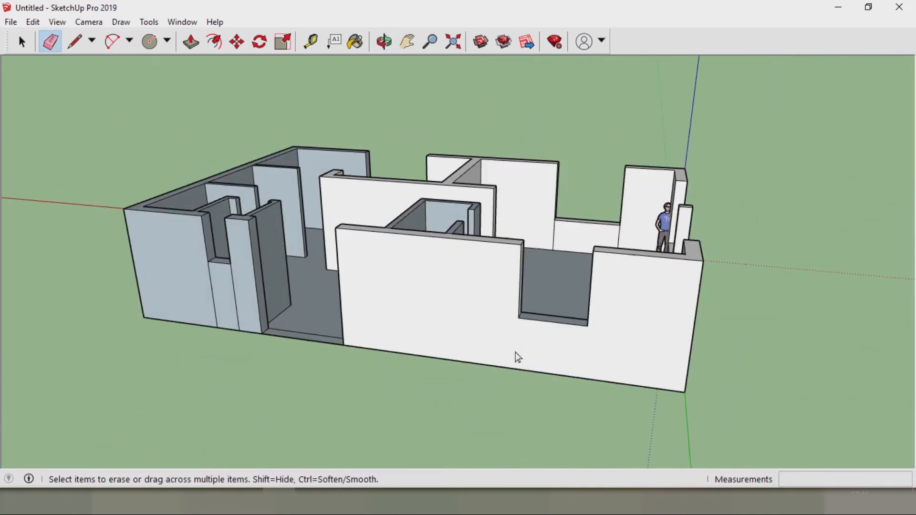
click(235, 300)
Move the person figure out of the house to the ground in front of the long rear wall.
middle_drag(179, 278, 382, 292)
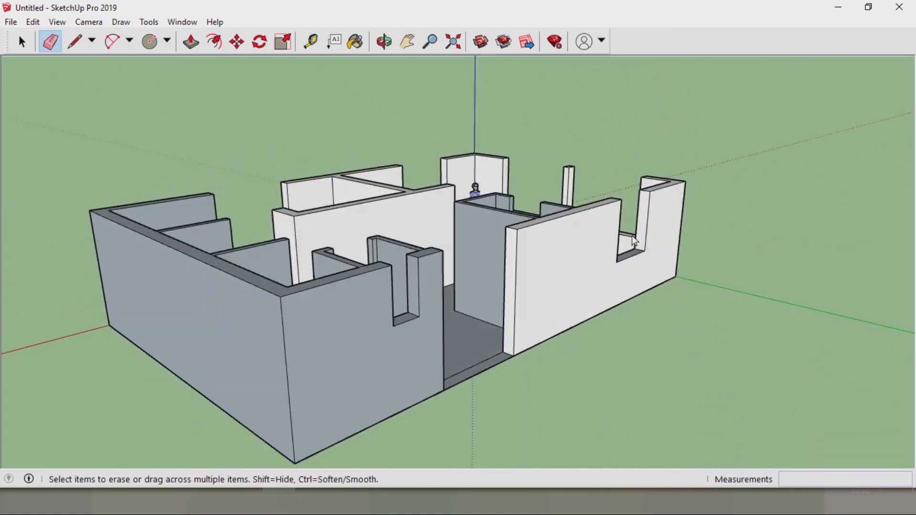
middle_drag(497, 290, 380, 297)
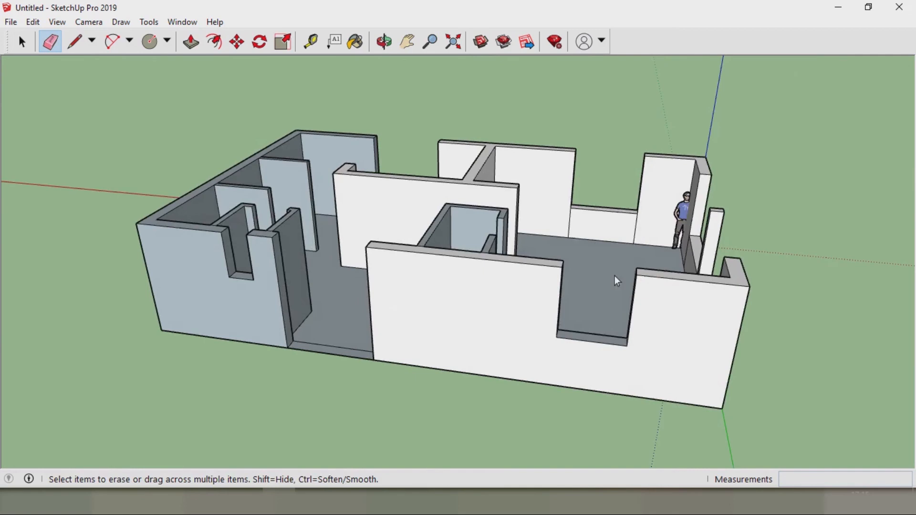
key(space)
middle_drag(614, 282, 448, 316)
scroll(447, 317, down, 3)
scroll(604, 239, up, 2)
middle_drag(622, 306, 658, 370)
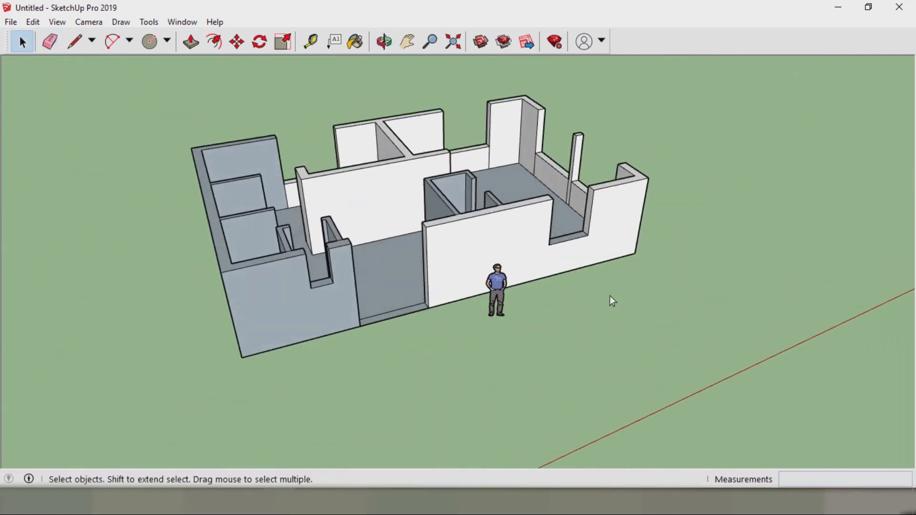
Erase the vertical seam edges below the windows on the short side wall's inner face.
click(49, 42)
scroll(560, 204, up, 2)
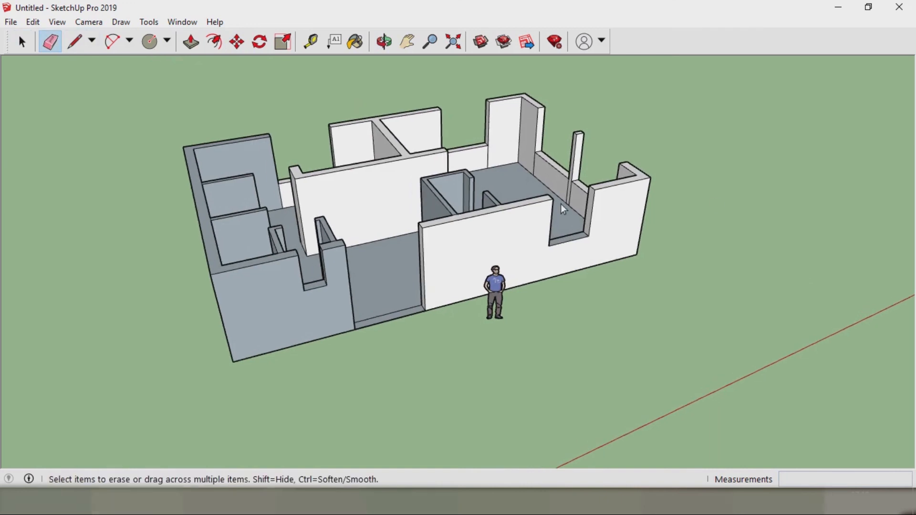
click(572, 188)
click(534, 162)
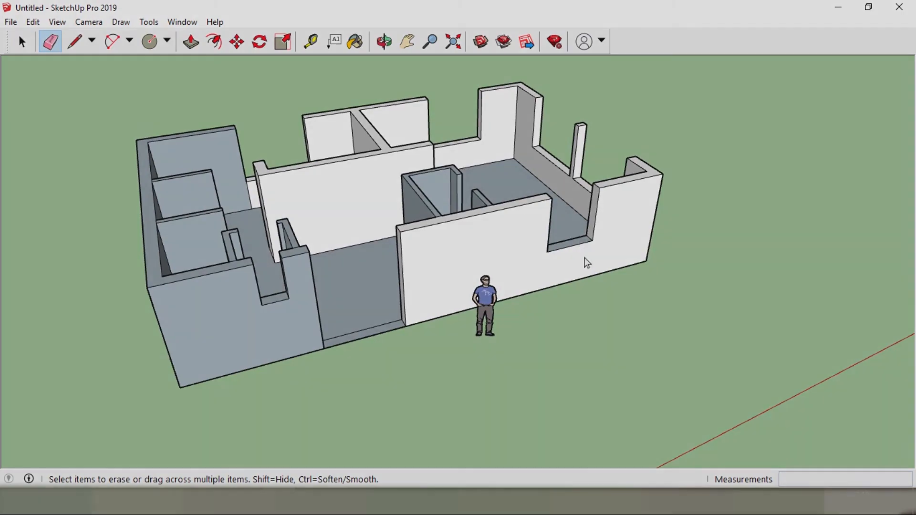
middle_drag(583, 262, 571, 202)
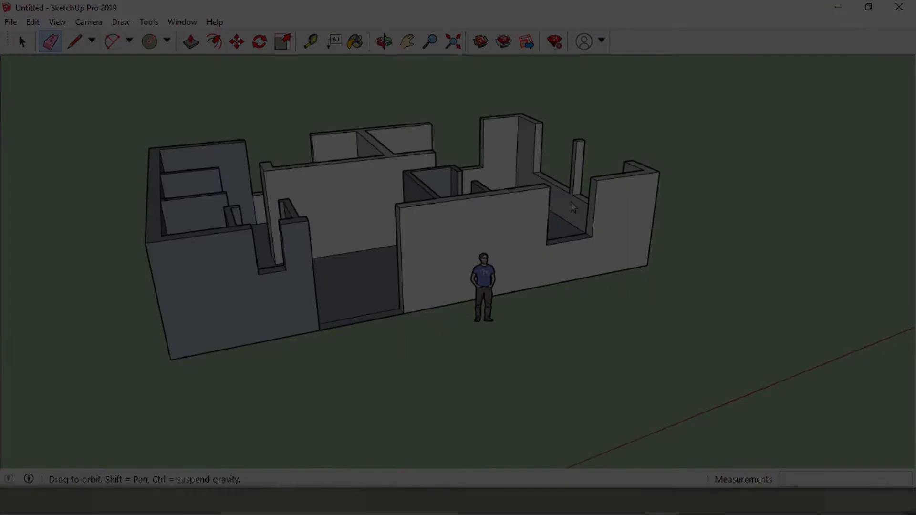